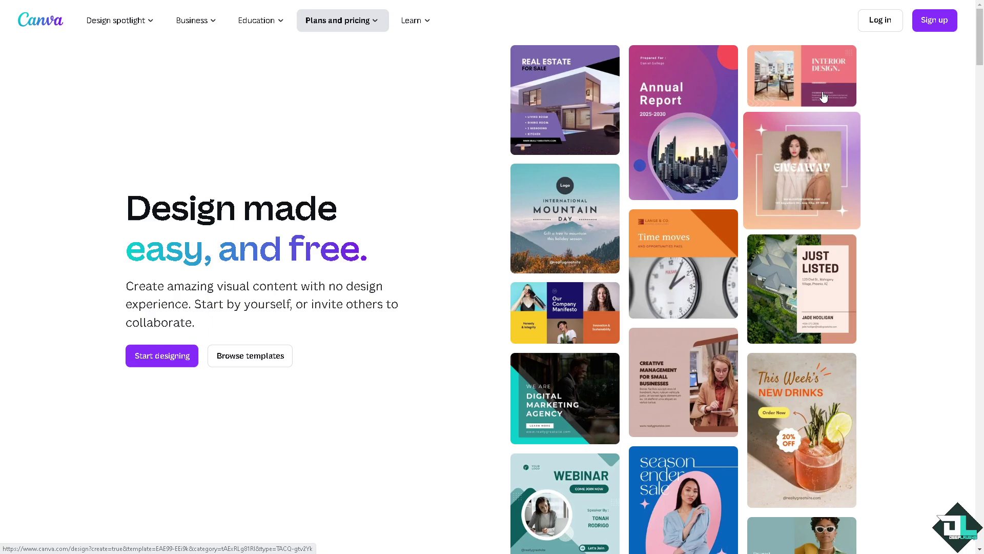
Begin signing up for Canva and reveal the other sign-in options
left_click(930, 24)
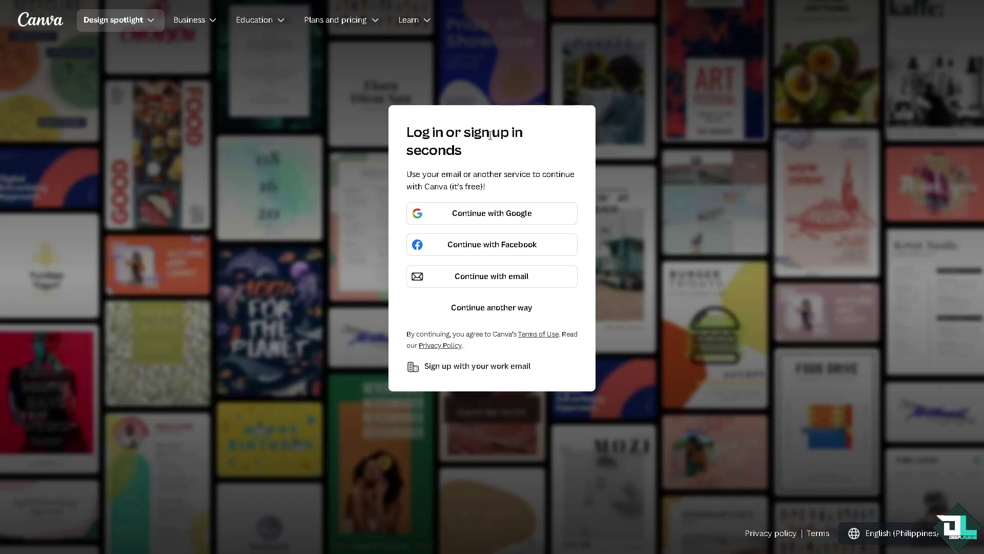
left_click(474, 307)
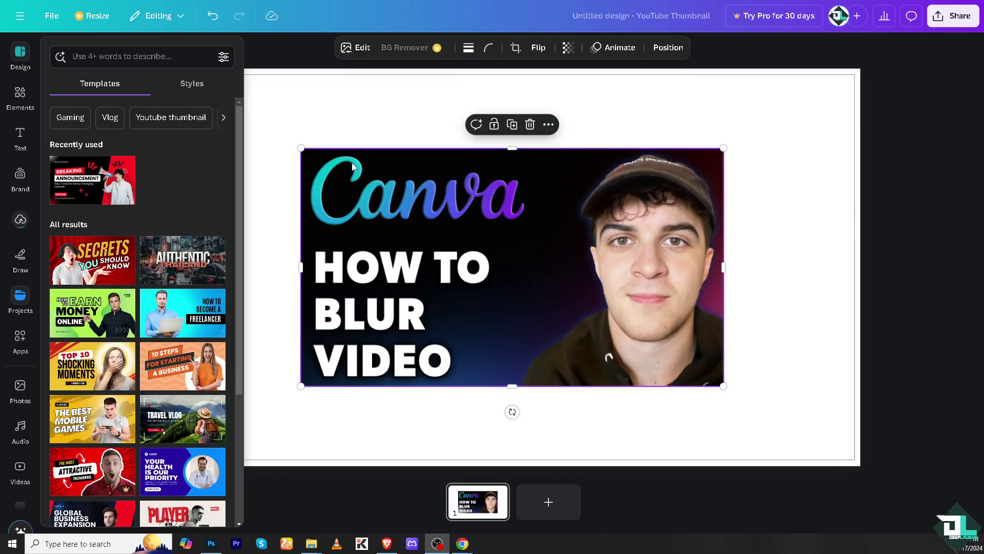
Move the HOW TO BLUR VIDEO image to the page's top-left corner and shrink it
left_click_drag(301, 148, 169, 86)
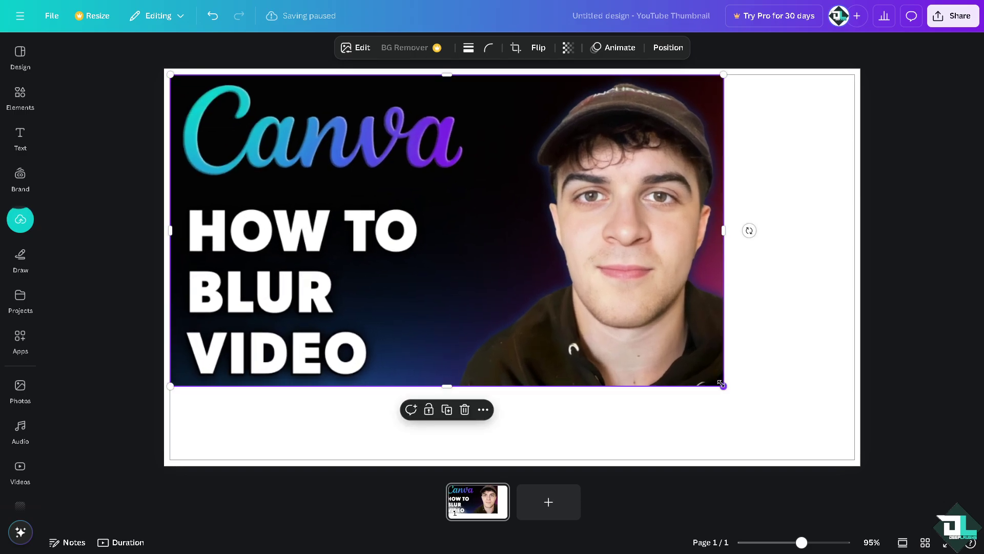
left_click_drag(720, 383, 585, 308)
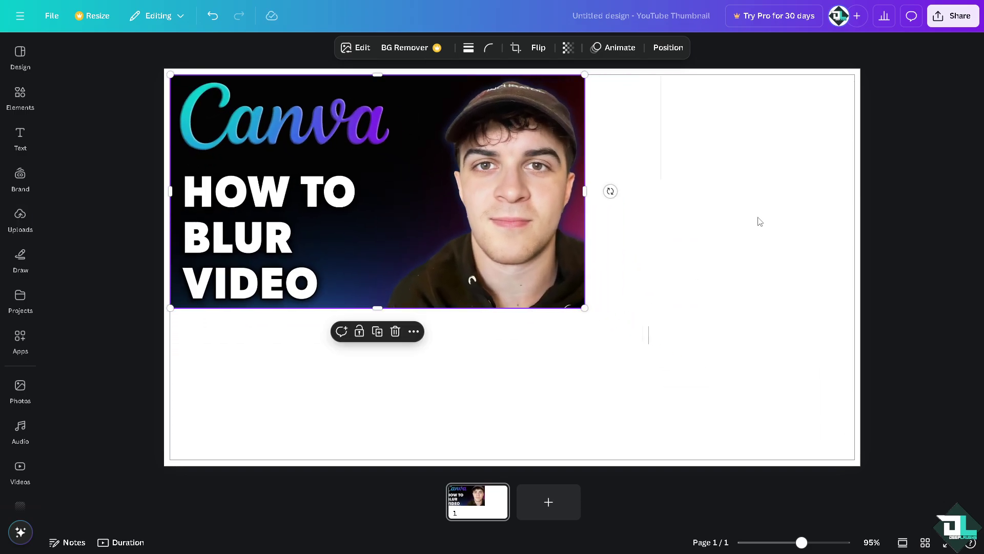
Browse the sidebar's Projects, Apps and Backgrounds panels to reach the stock Videos library
left_click(19, 307)
left_click(22, 341)
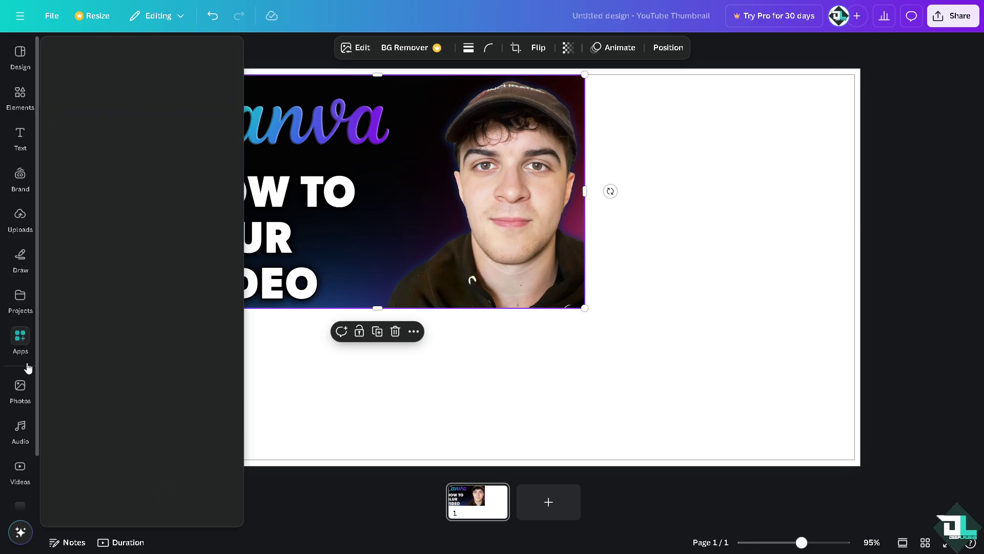
scroll(19, 469, "down", 1)
left_click(19, 468)
left_click(20, 422)
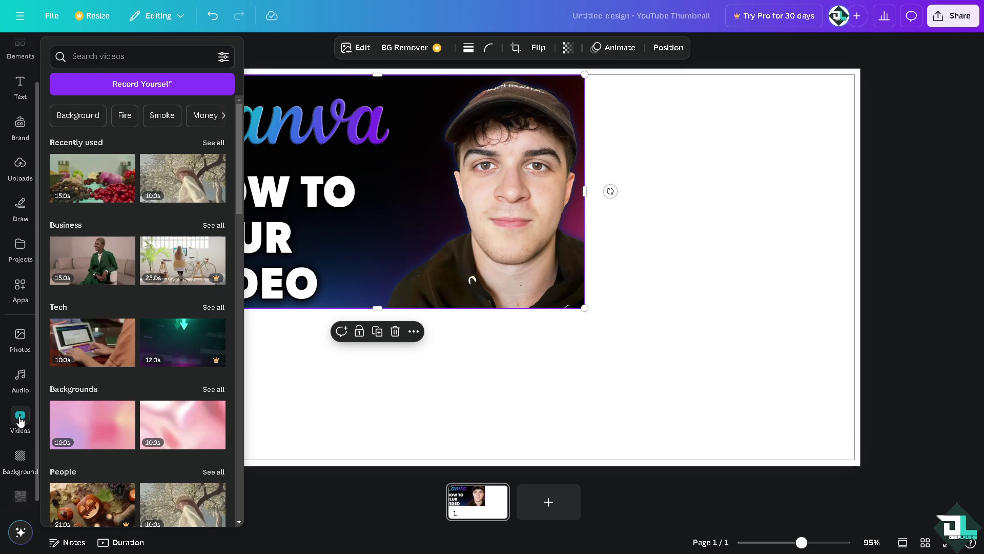
left_click(12, 407)
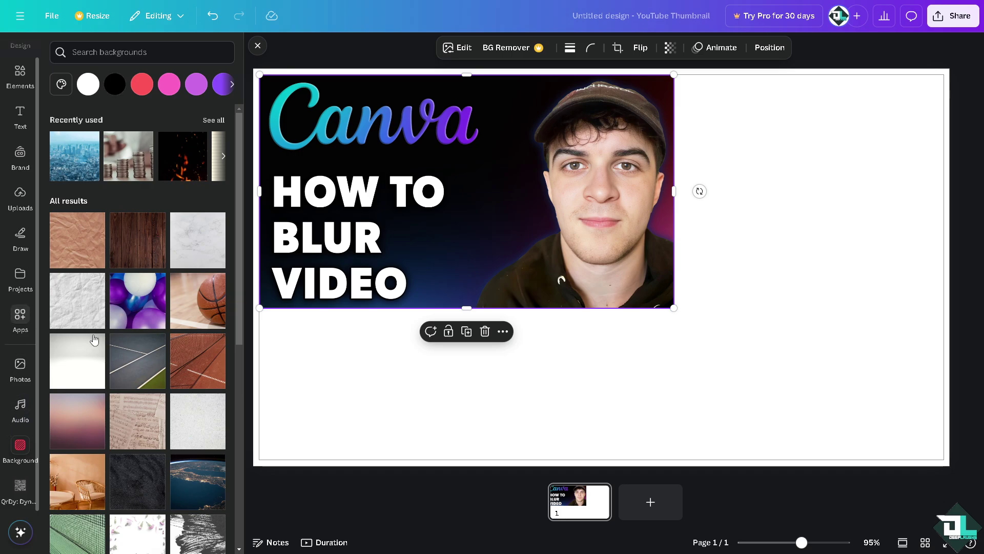
scroll(91, 334, "down", 3)
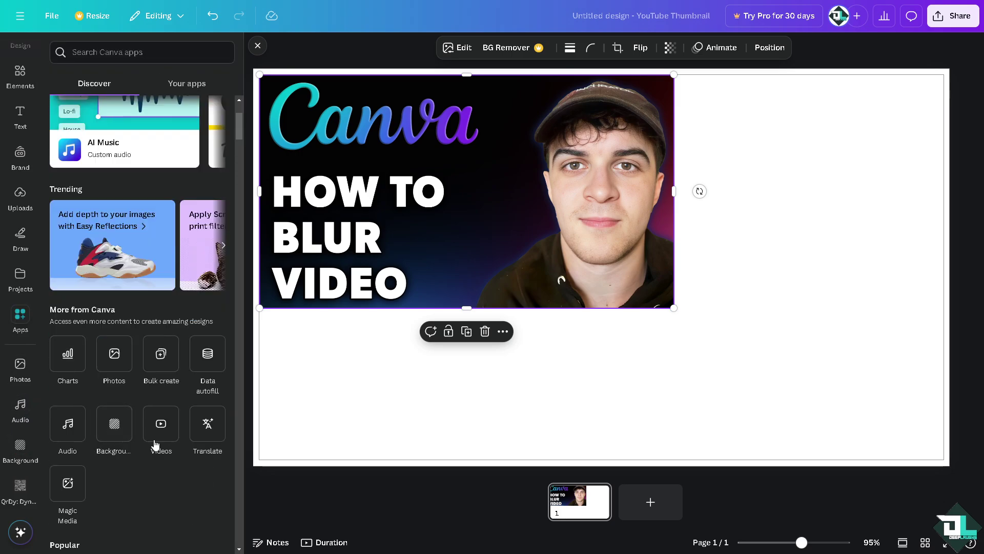
left_click(164, 429)
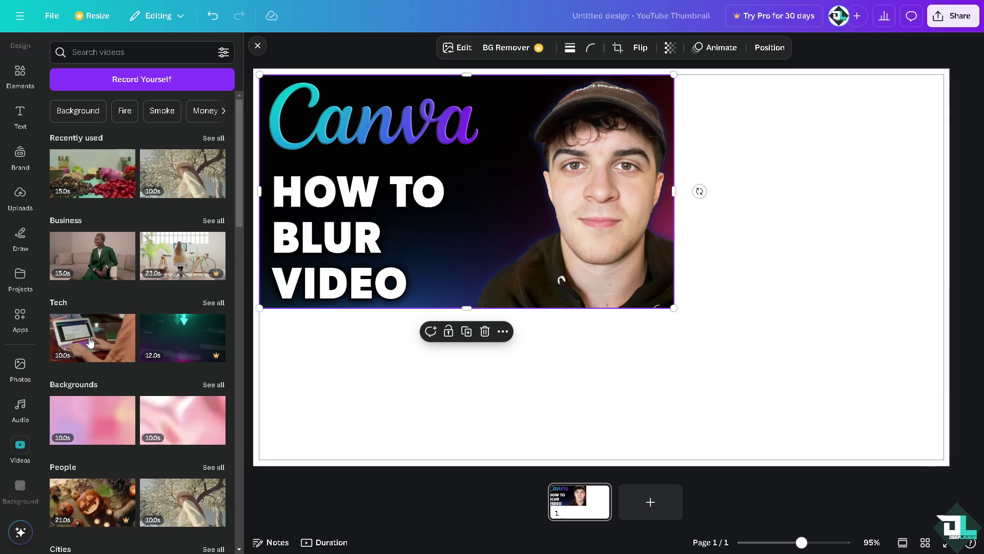
Add the cherry-tree video, fit it top-right, and match the thumbnail's height
left_click(802, 229)
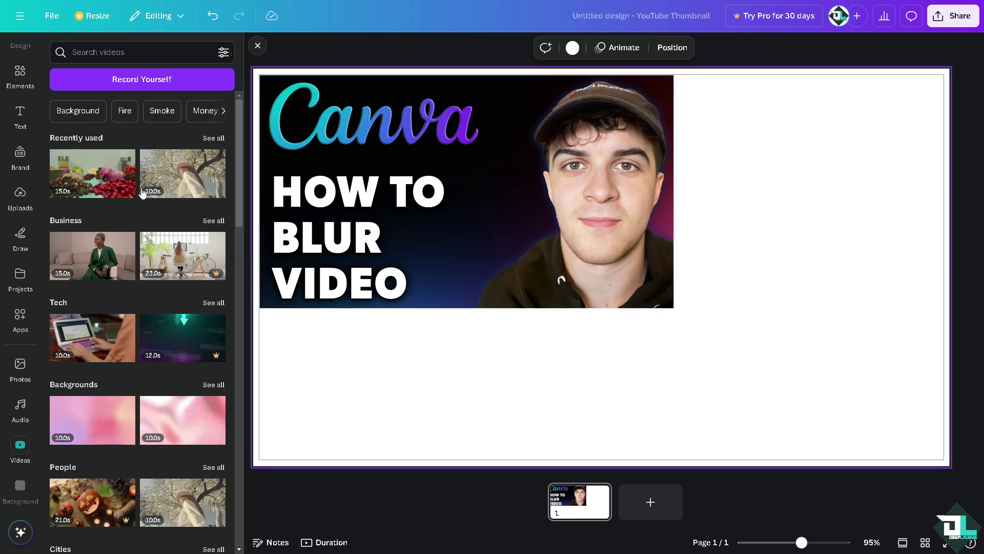
left_click(183, 174)
left_click_drag(592, 226, 669, 178)
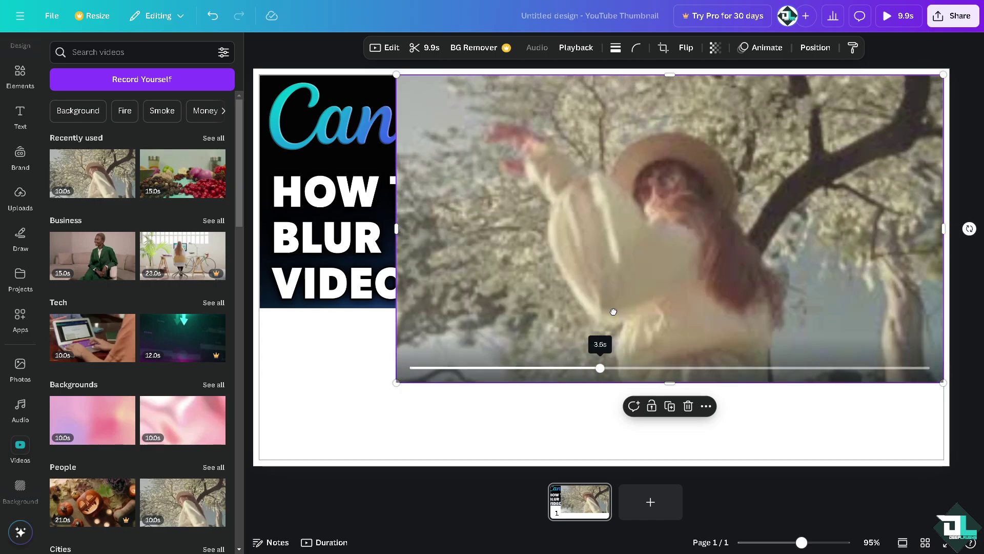
mouse_move(397, 383)
left_mouse_down()
mouse_move(500, 338)
mouse_move(703, 282)
left_mouse_up()
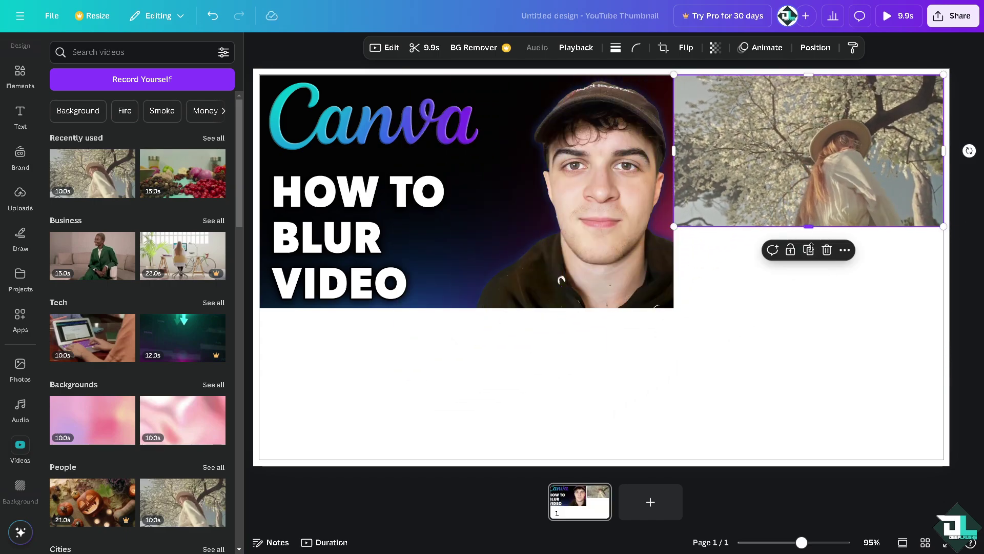
left_click_drag(808, 226, 808, 308)
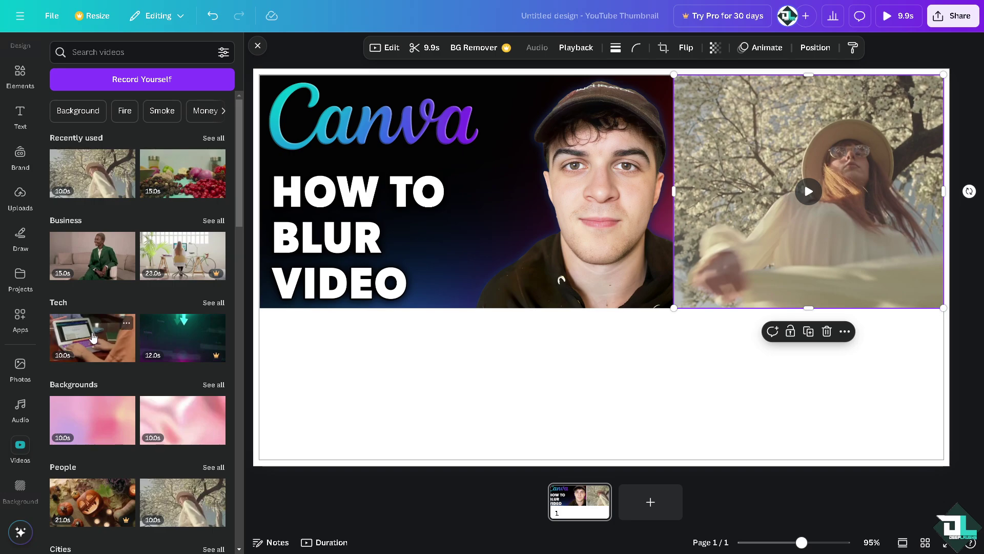
scroll(146, 400, "down", 1)
scroll(99, 444, "down", 2)
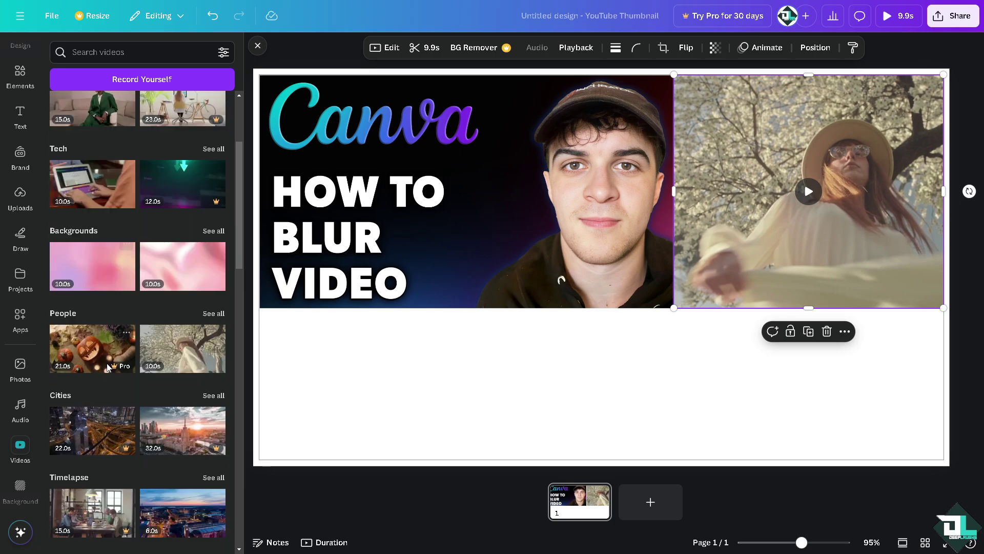
Add the pink gradient video and send it behind all other elements
left_click(92, 269)
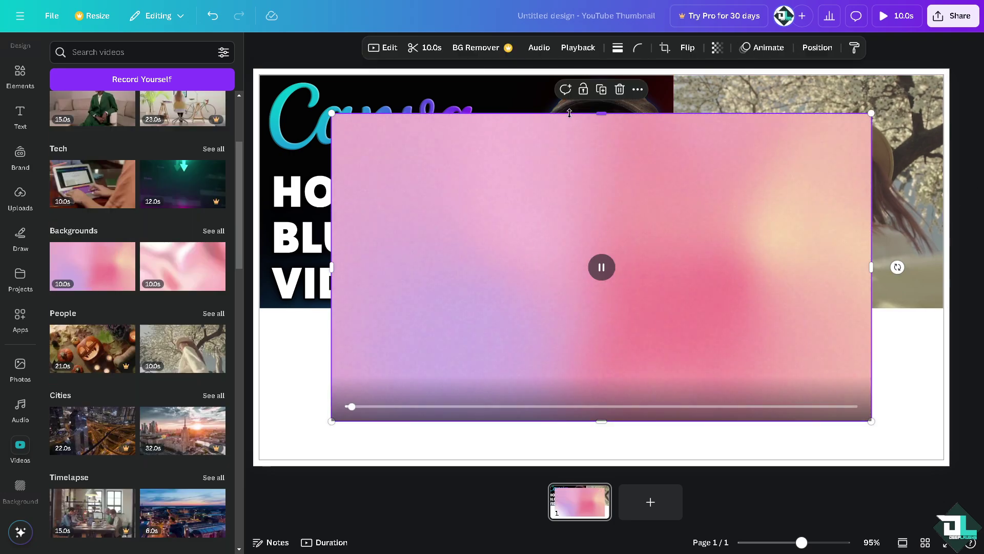
right_click(556, 162)
mouse_move(594, 297)
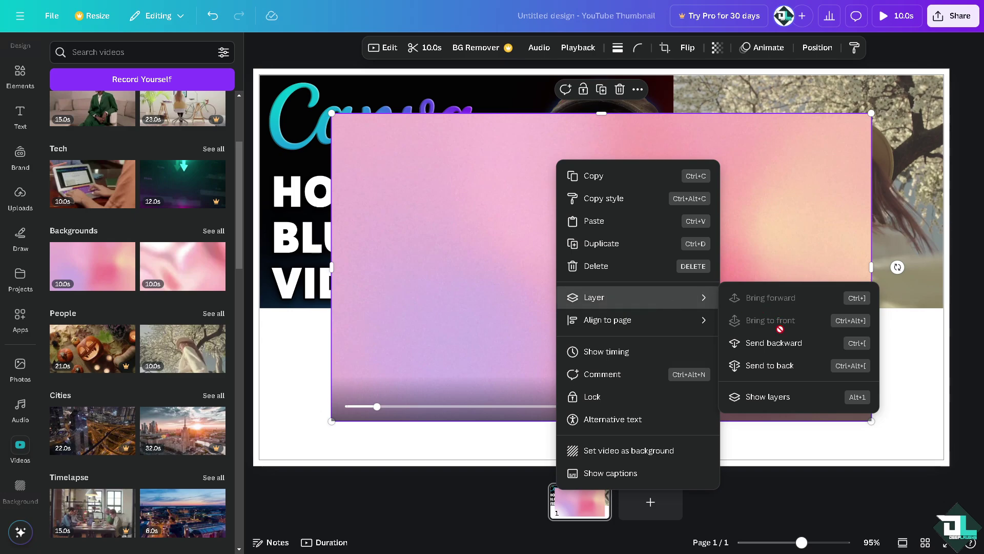
left_click(777, 365)
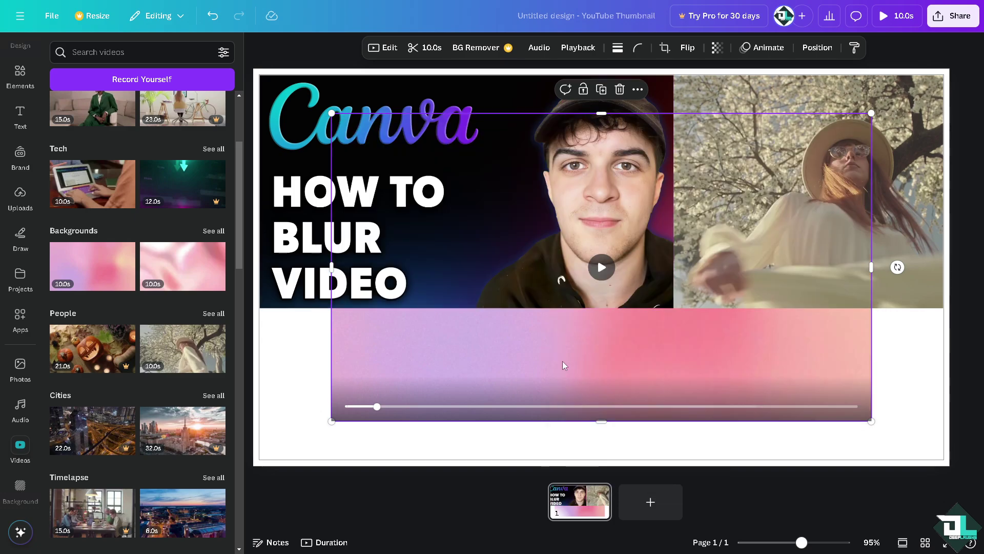
Stretch the pink video's bottom, left, top and right edges to the page edges
left_click(602, 406)
left_click_drag(602, 421, 602, 469)
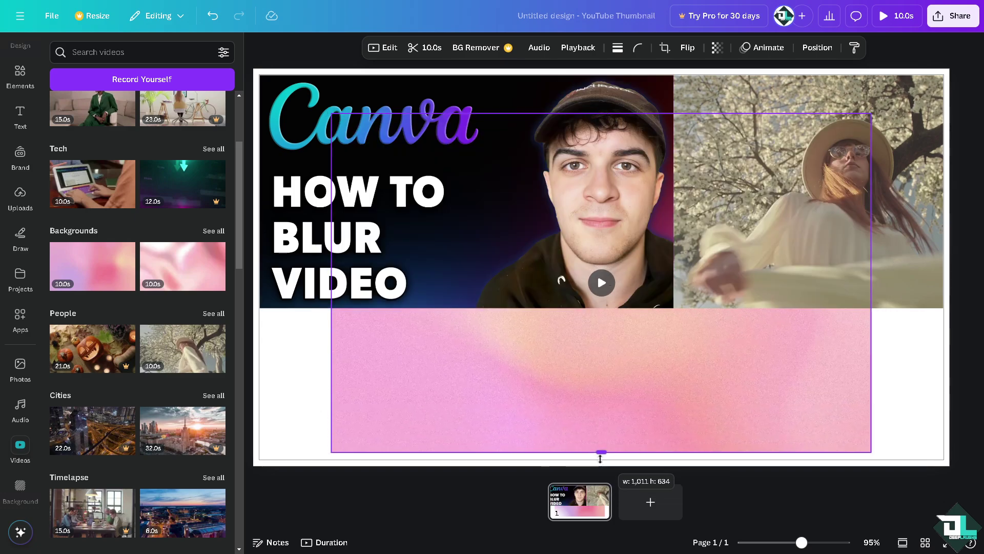
left_click_drag(332, 291, 215, 292)
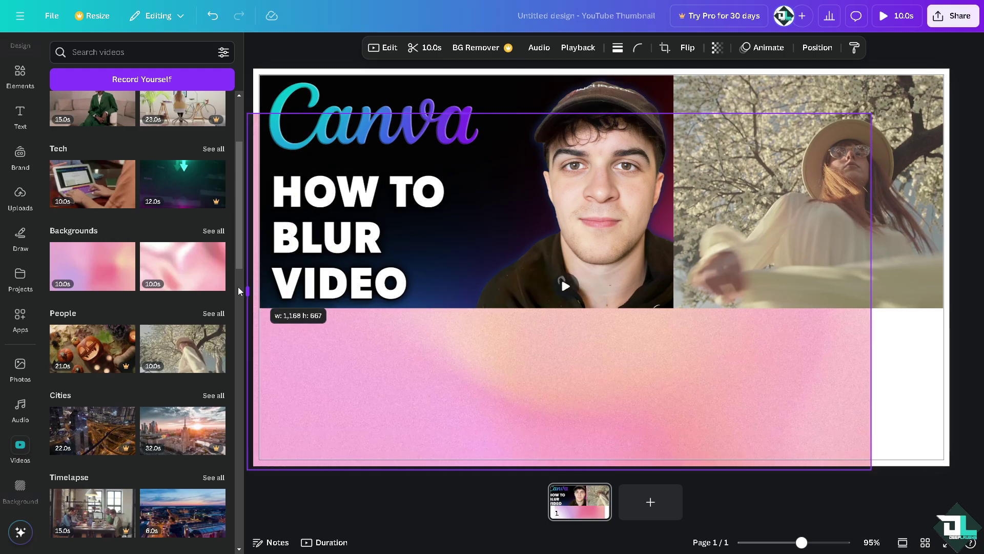
left_click_drag(549, 112, 549, 41)
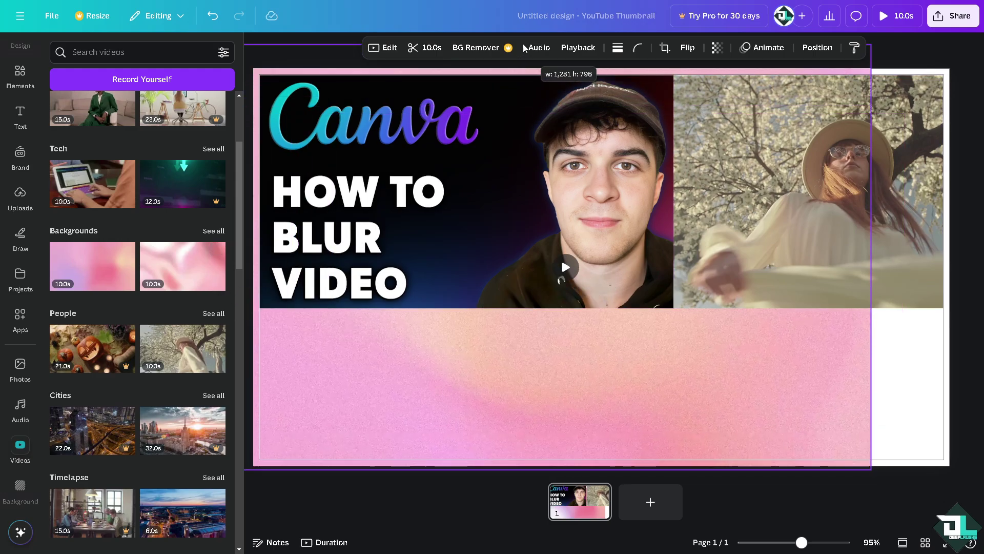
left_click_drag(874, 256, 982, 256)
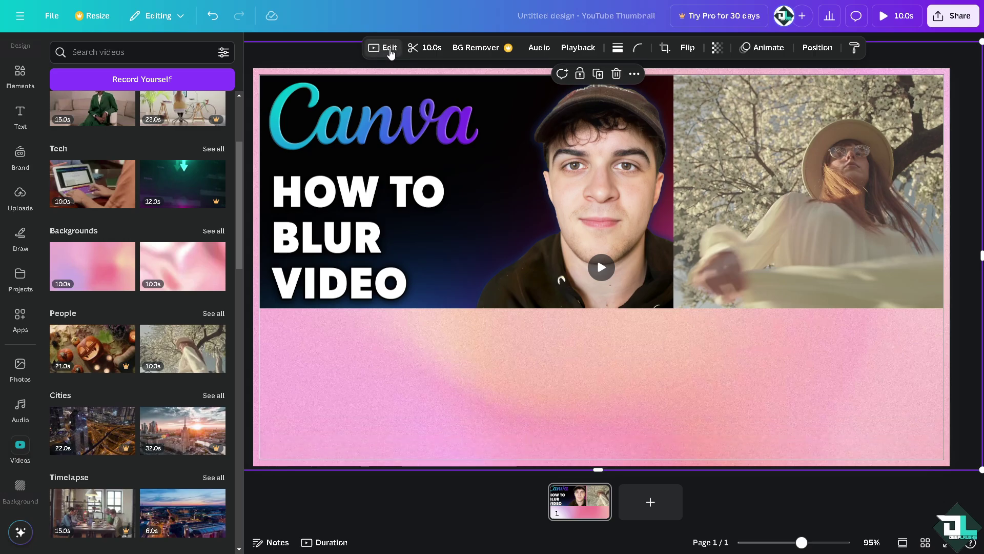
left_click(390, 48)
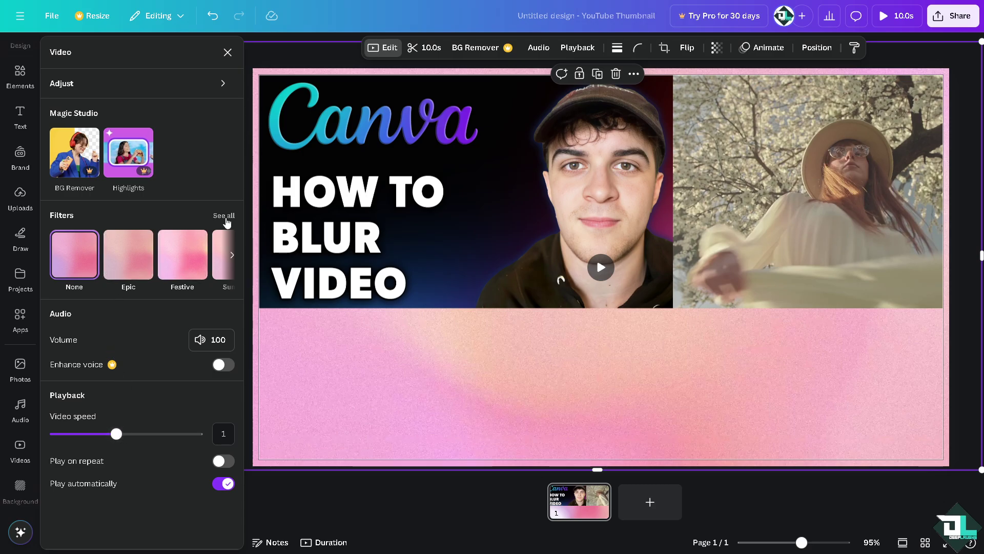
left_click(229, 216)
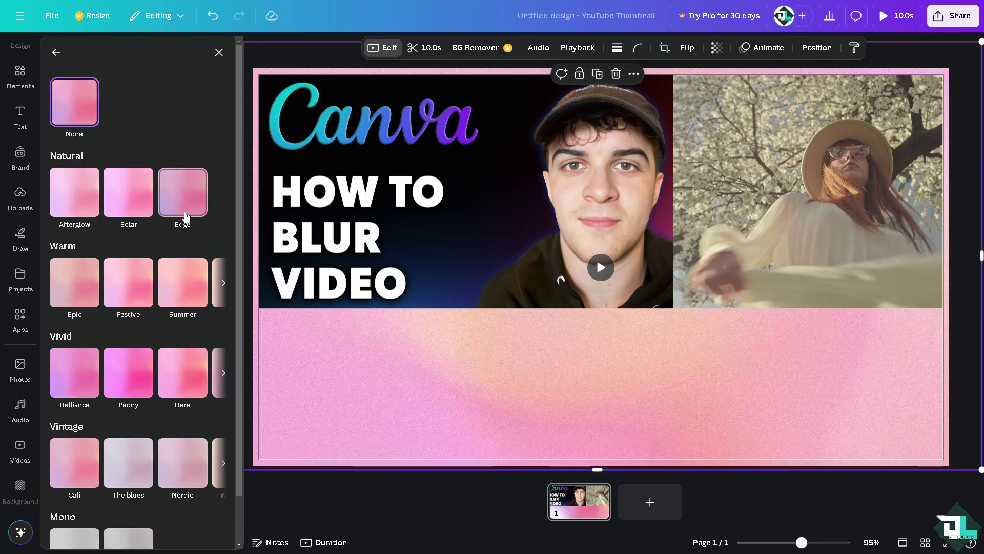
scroll(161, 314, "down", 1)
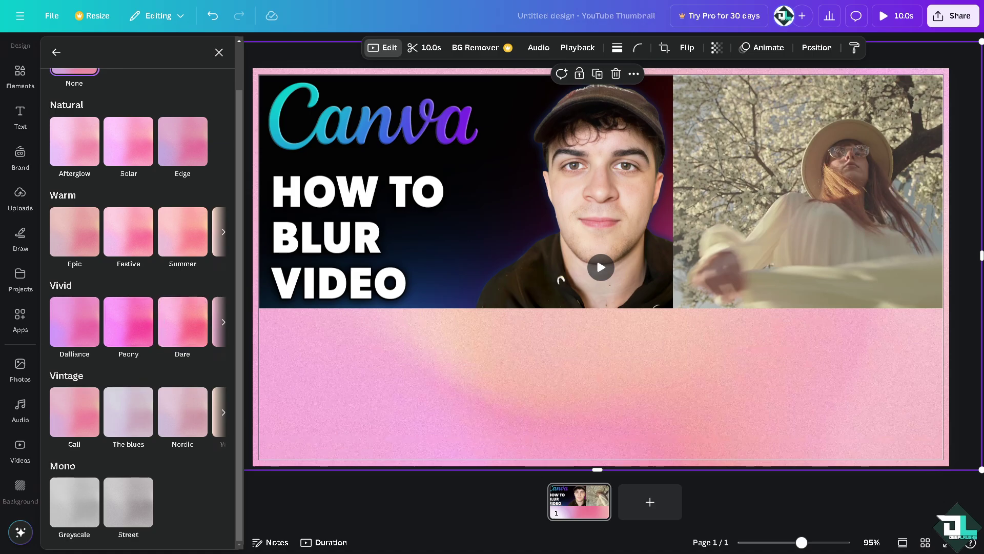
left_click(597, 257)
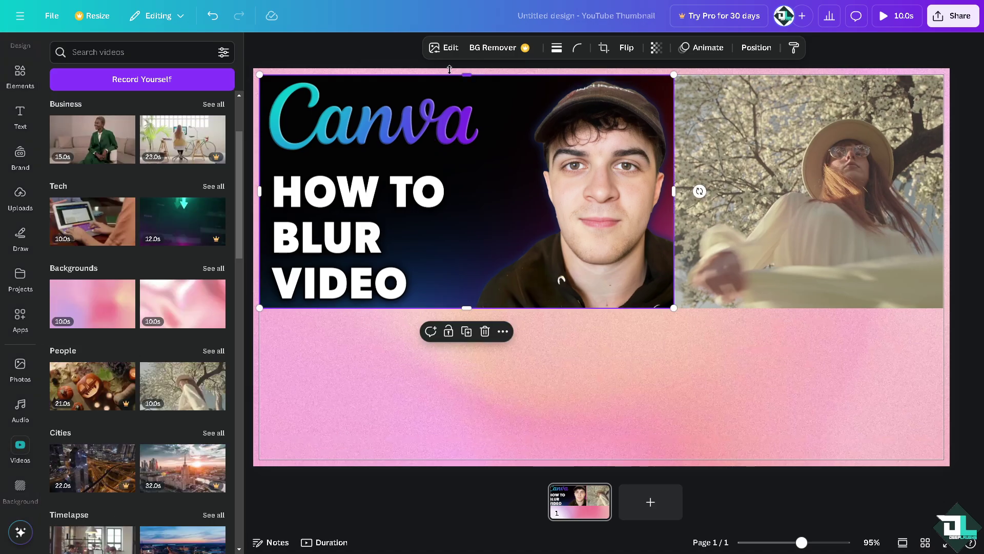
Blur the whole thumbnail image at intensity 45
left_click(451, 48)
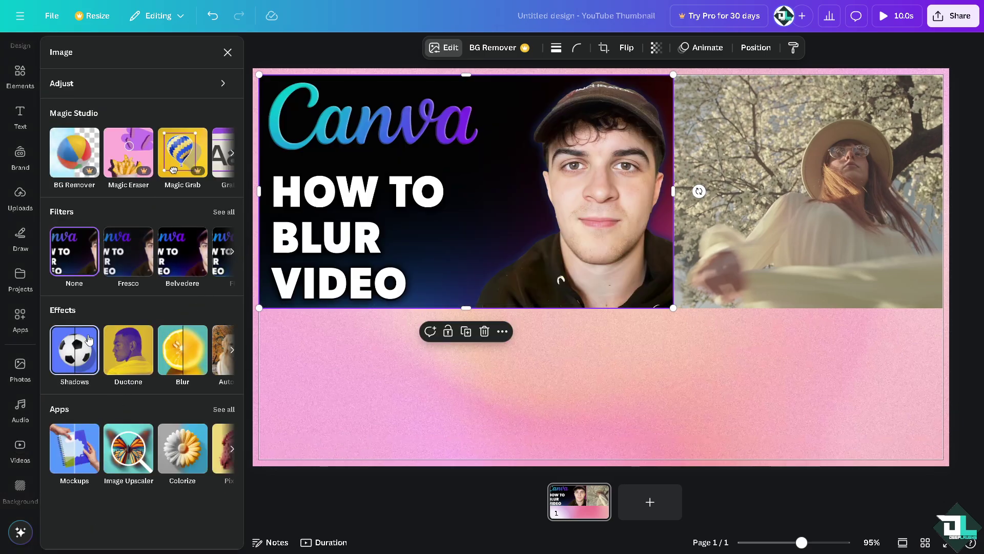
left_click(183, 350)
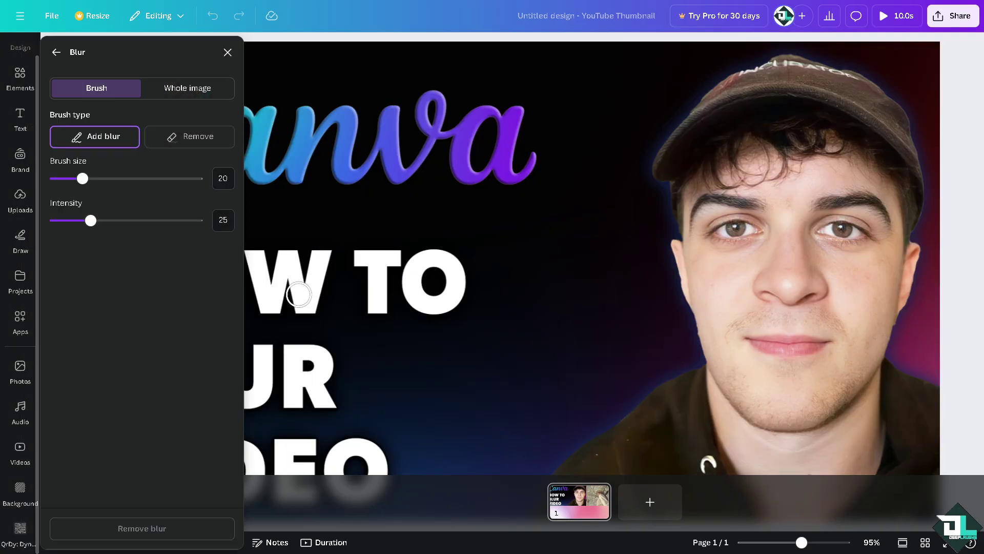
left_click(174, 91)
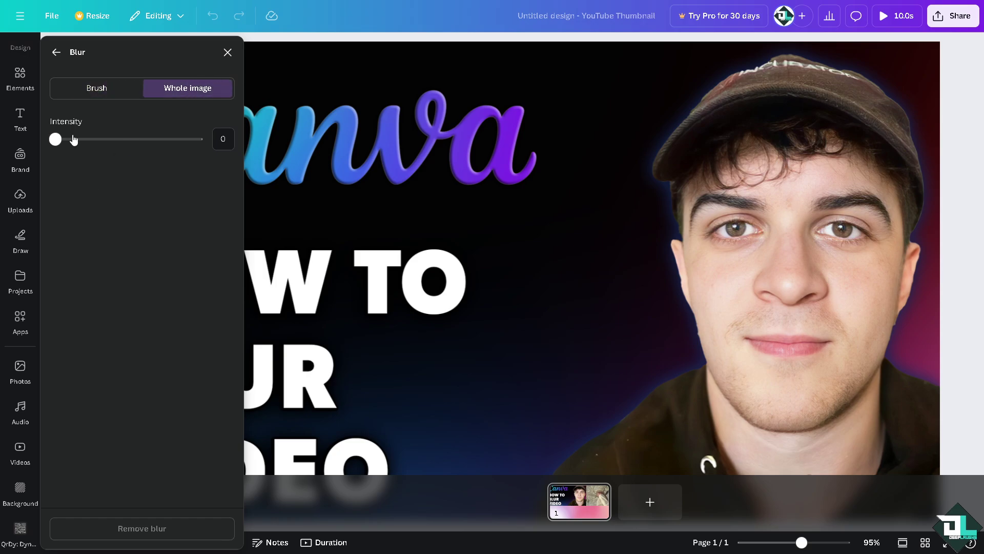
left_click_drag(75, 147, 119, 145)
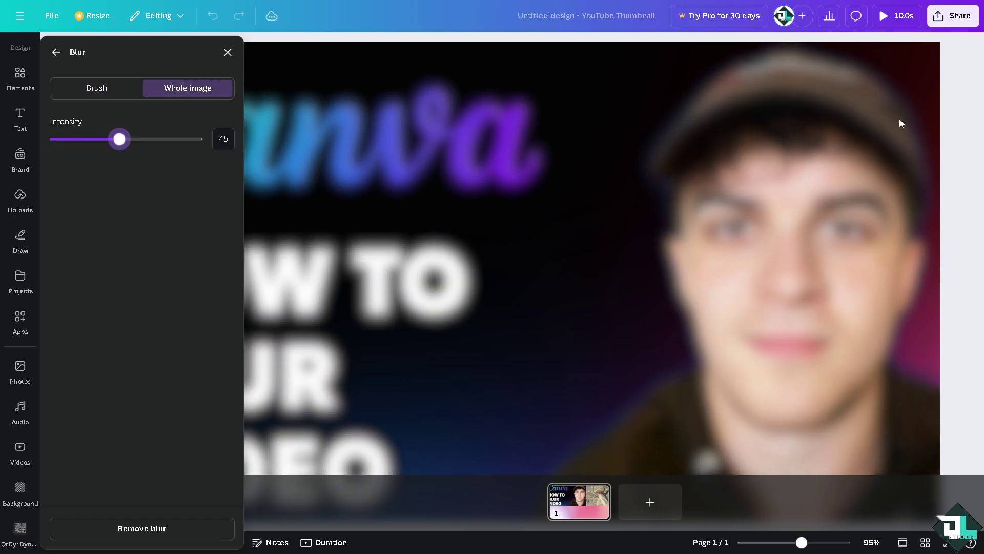
Retitle the design 'How to Blur Background in Canva' and close the Blur panel
left_click(601, 15)
type("eo in Canva")
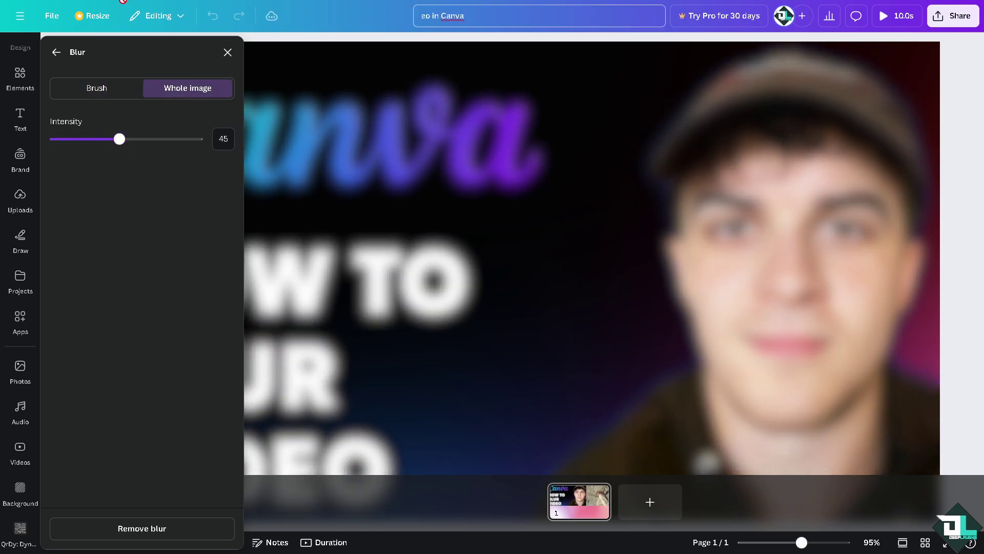
key("Return")
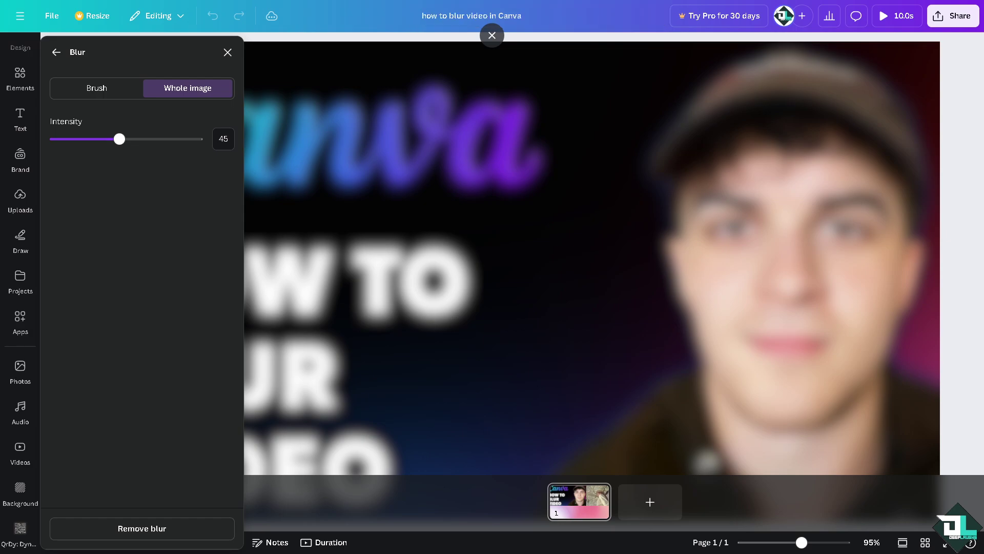
left_click(483, 13)
type("How to Blur Background in Canva")
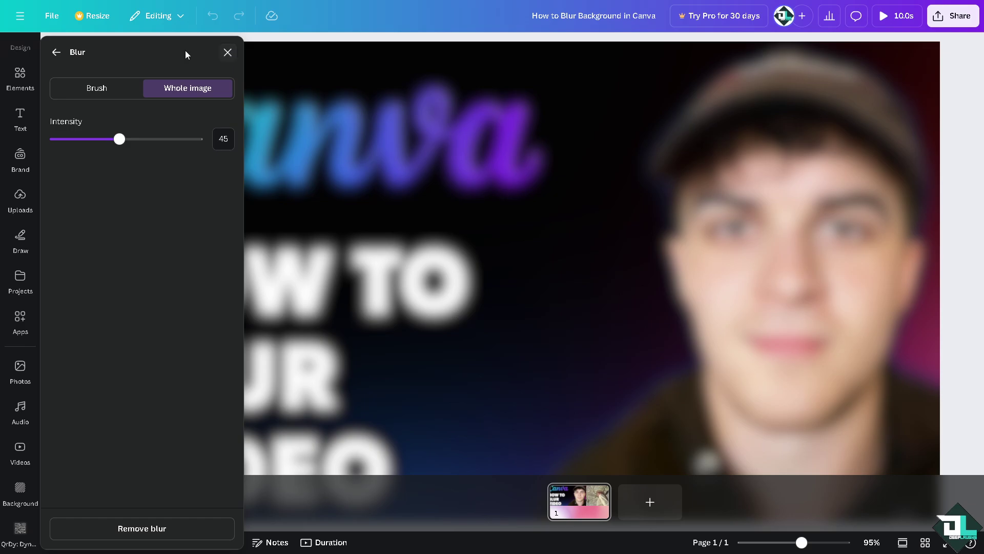
left_click(229, 52)
left_click(754, 205)
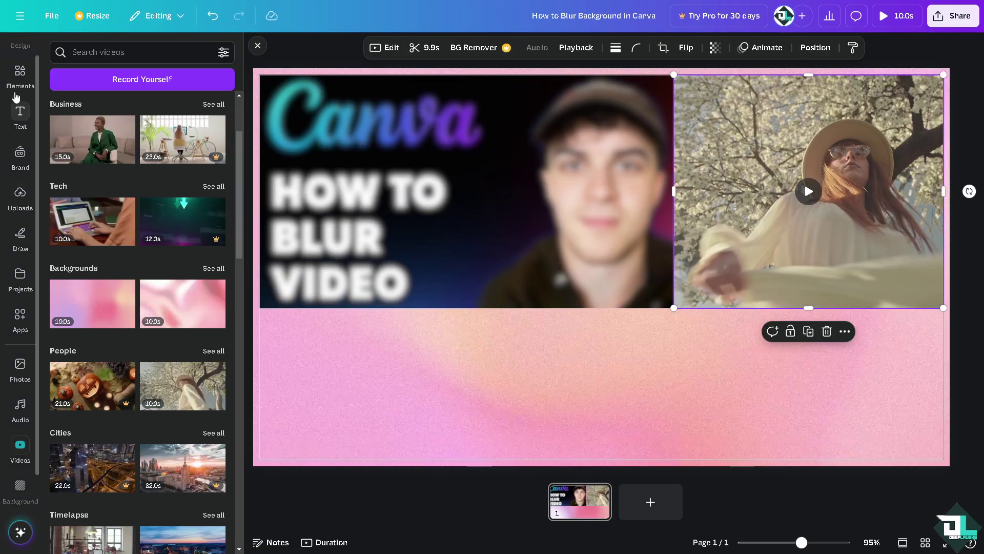
Search Elements for 'gradient' and add the grey-white gradient graphic
left_click(18, 74)
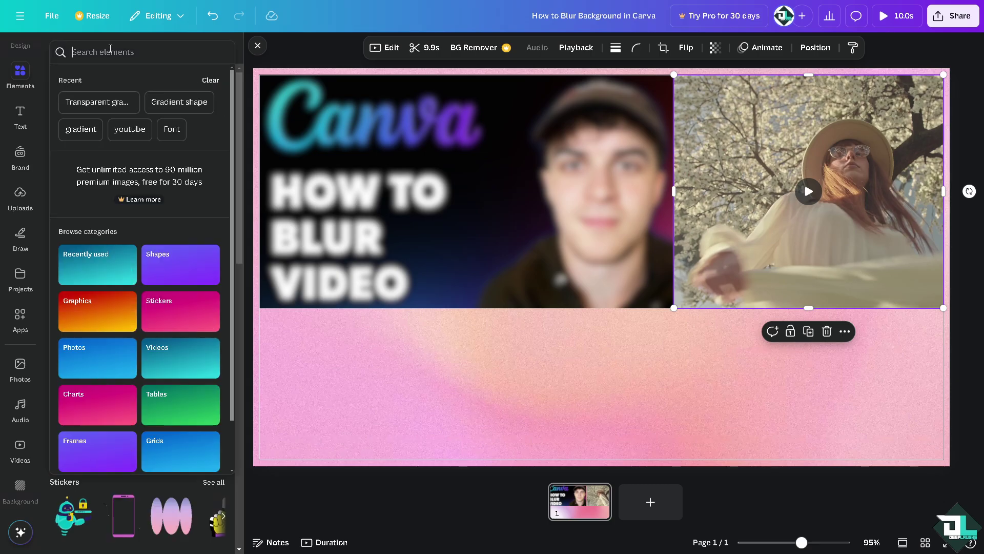
left_click(95, 129)
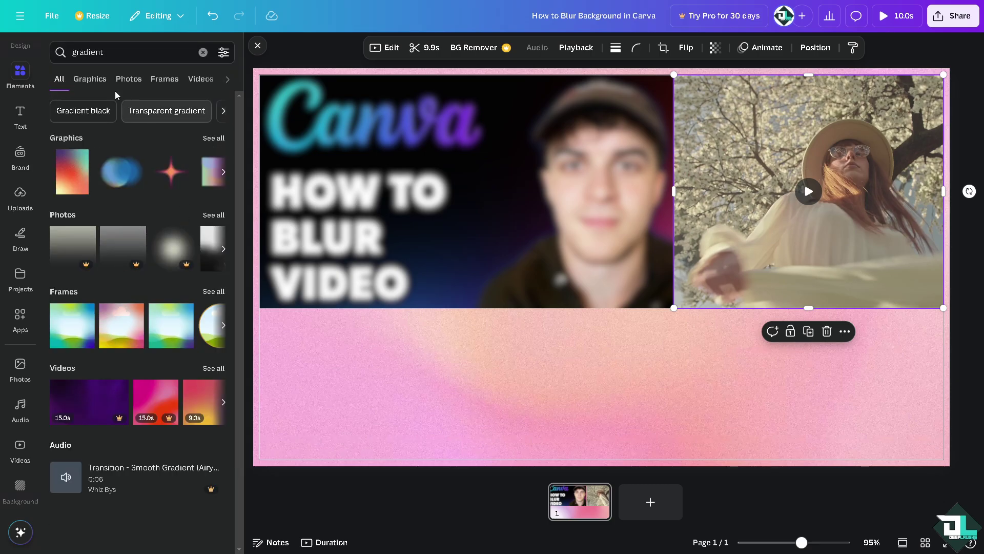
left_click(92, 80)
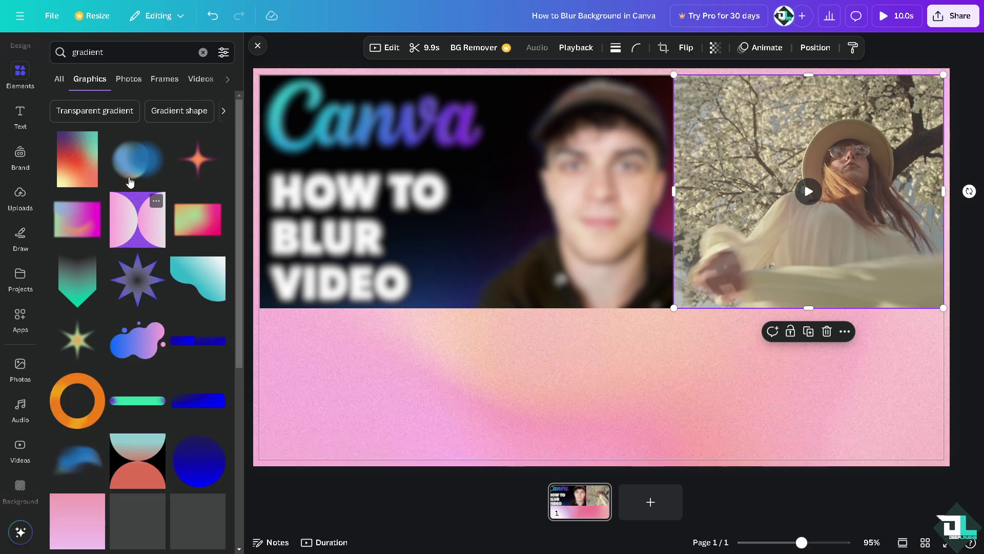
scroll(189, 369, "down", 1)
scroll(190, 376, "down", 4)
scroll(190, 375, "down", 3)
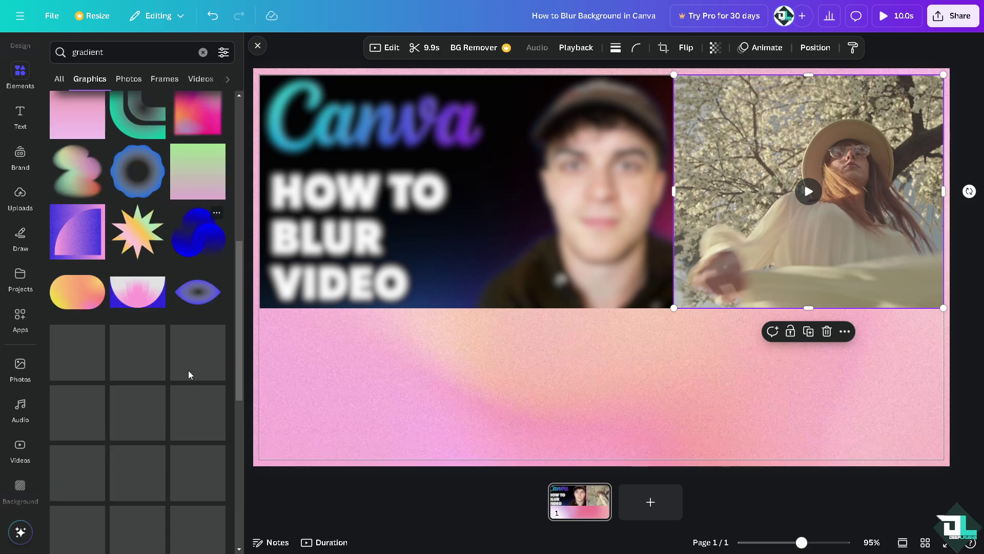
scroll(164, 412, "down", 1)
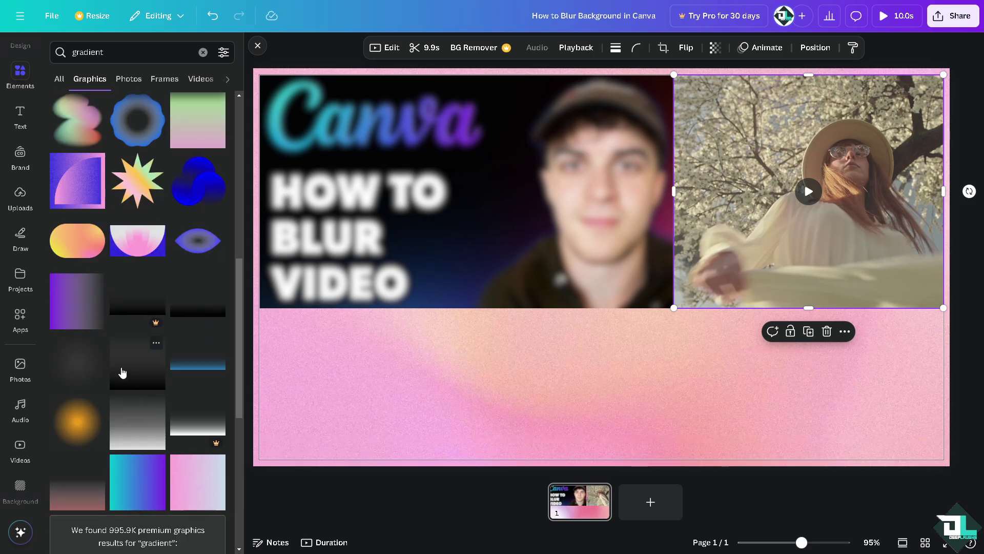
scroll(122, 372, "down", 1)
left_click(128, 388)
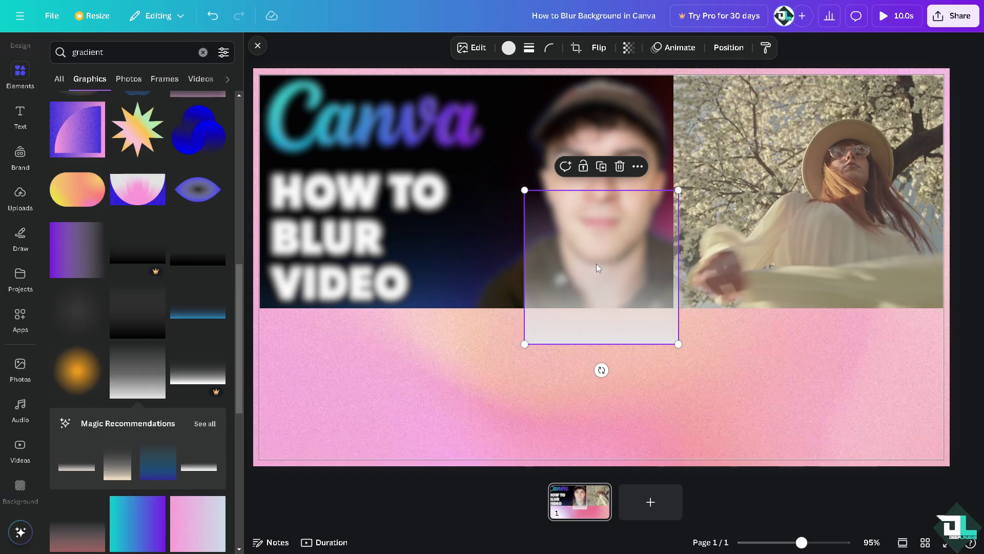
Position and enlarge the gradient to cover the right-hand blossom-tree video
mouse_move(596, 264)
left_mouse_down()
mouse_move(757, 169)
mouse_move(739, 143)
left_mouse_up()
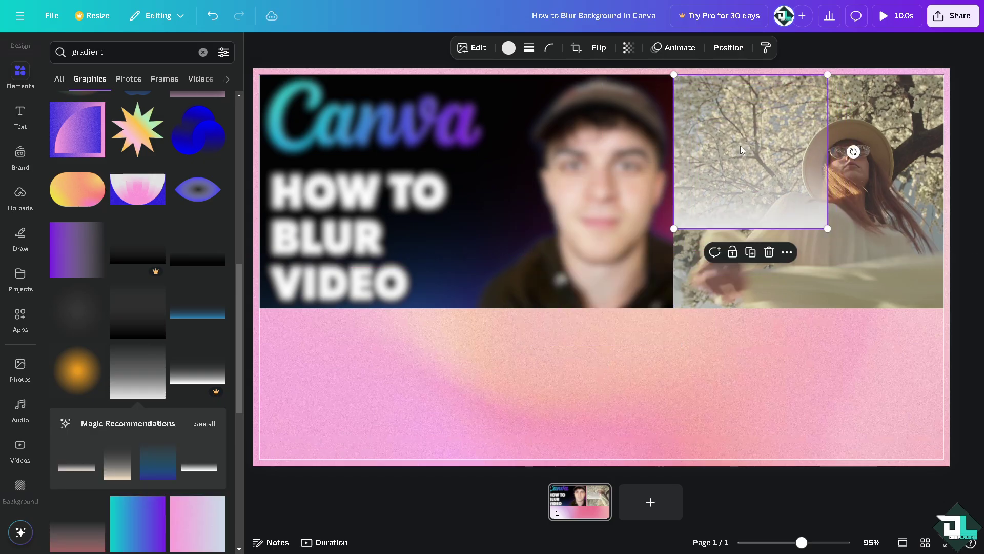
left_click_drag(826, 229, 944, 343)
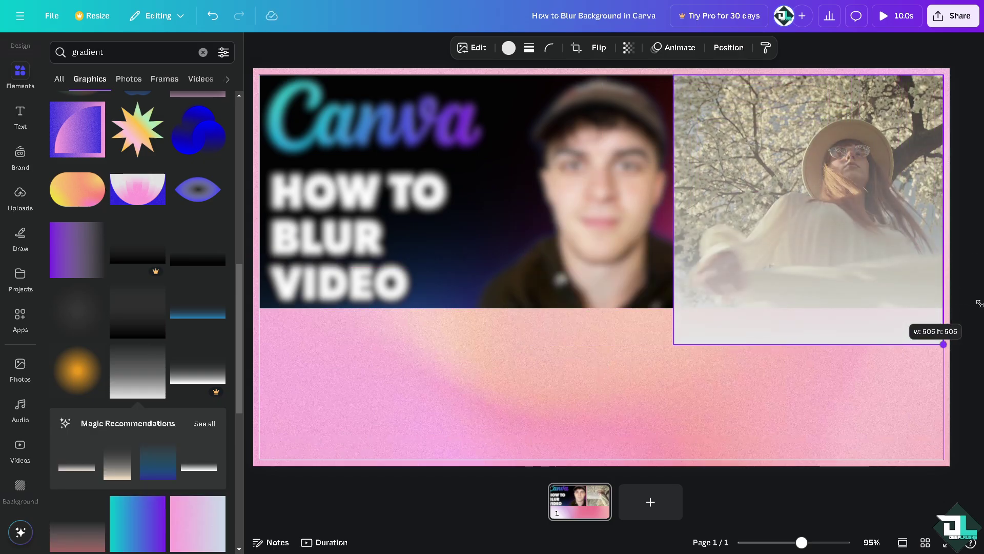
left_click_drag(926, 282, 927, 243)
scroll(145, 377, "down", 4)
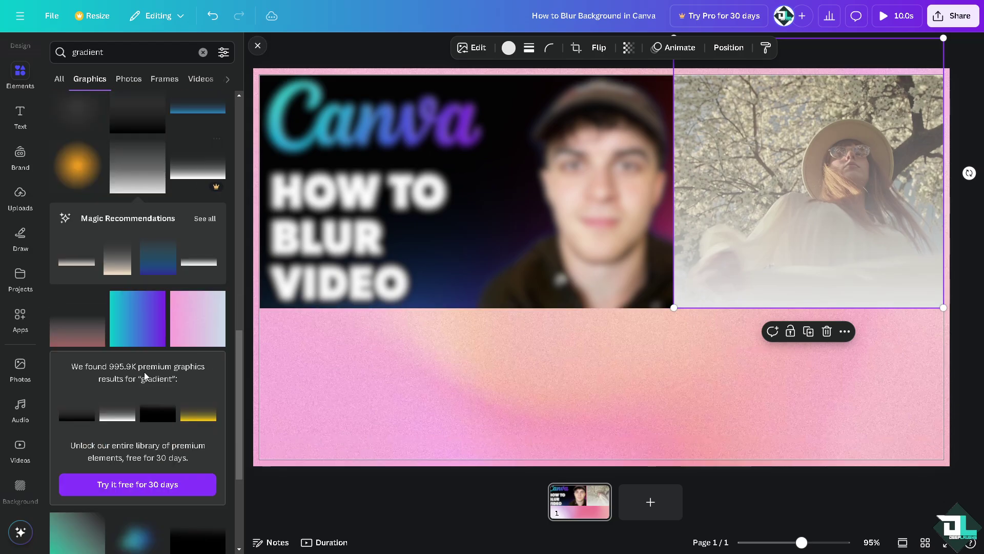
scroll(124, 395, "down", 2)
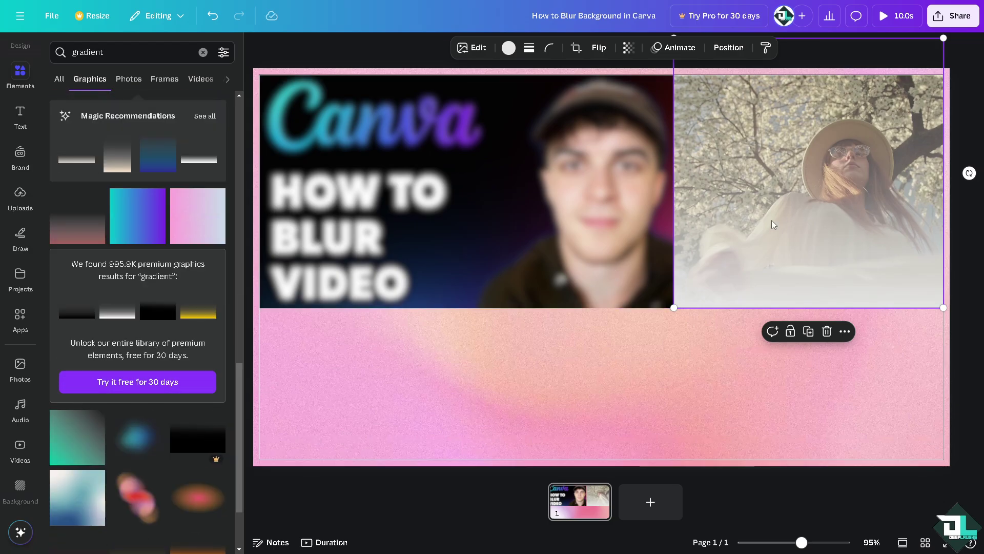
left_click(893, 16)
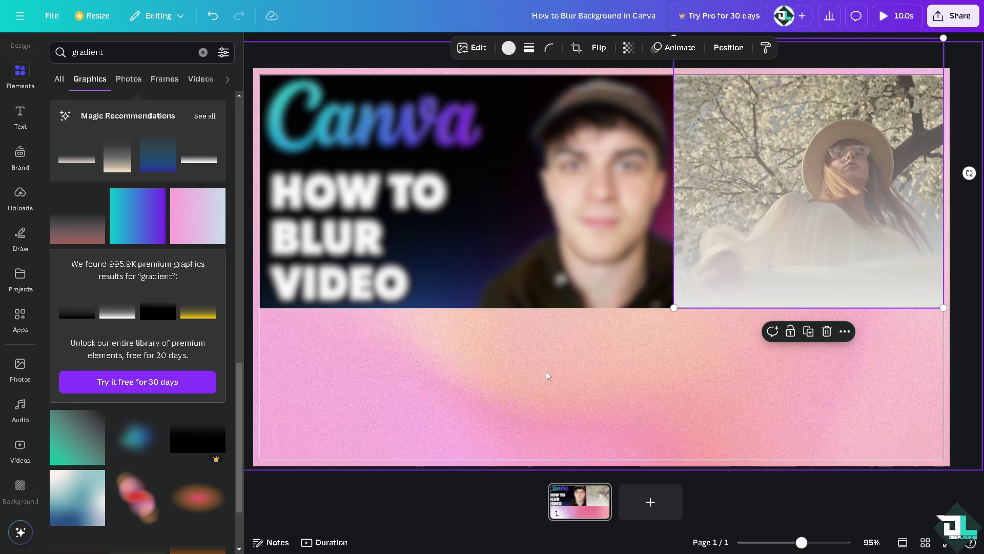
left_click(547, 370)
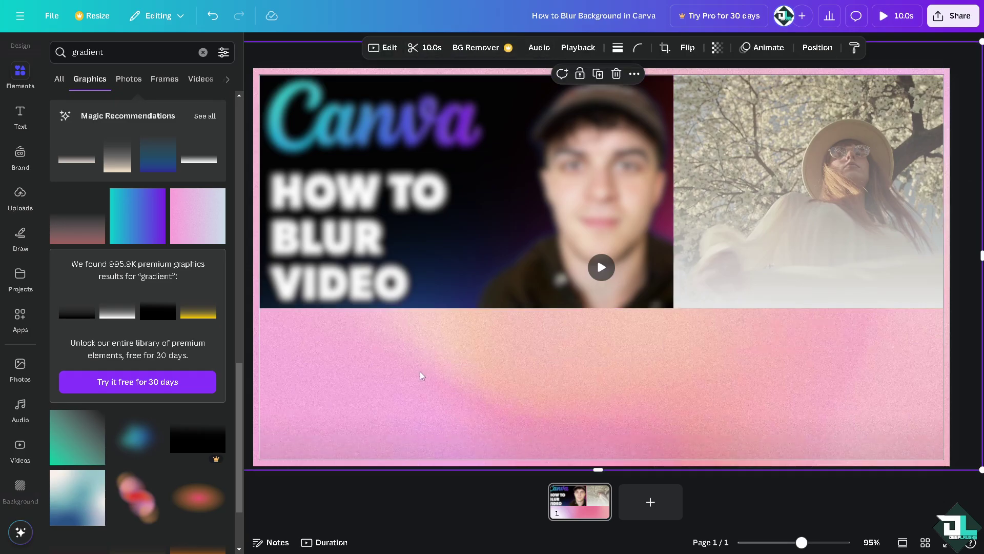
Set the pink background's transparency to 49, preview the design, then bring up sharing options
left_click(718, 48)
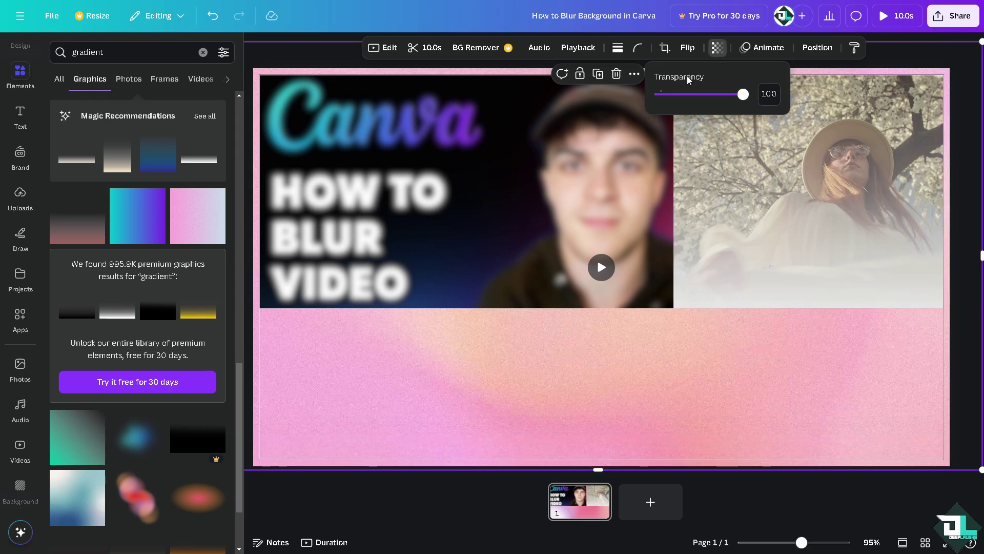
left_click_drag(675, 94, 701, 94)
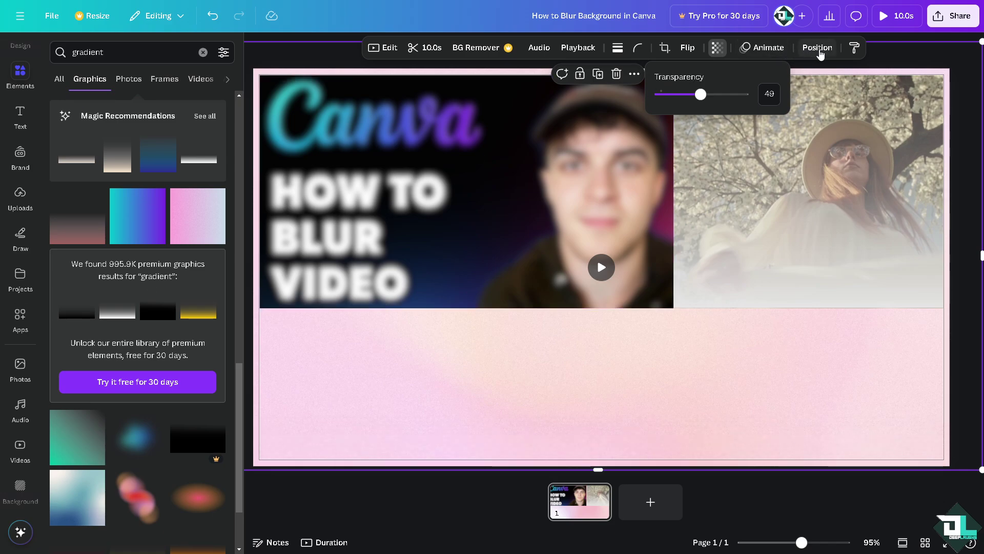
left_click(893, 17)
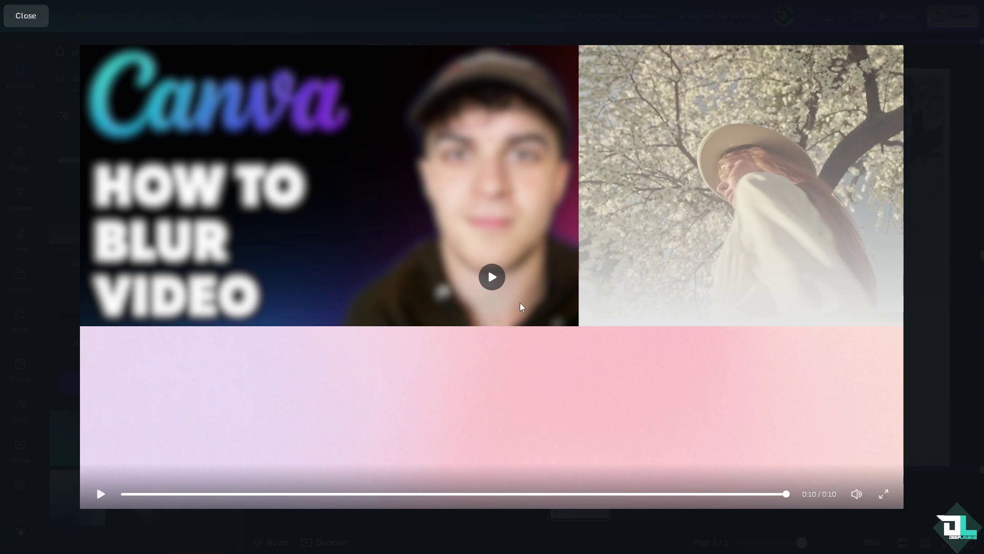
left_click(492, 277)
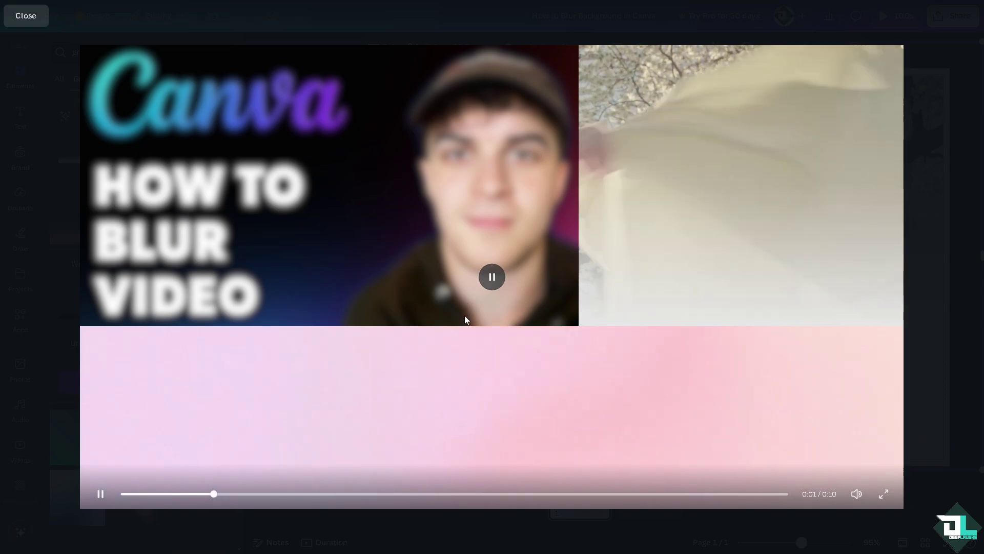
left_click(947, 163)
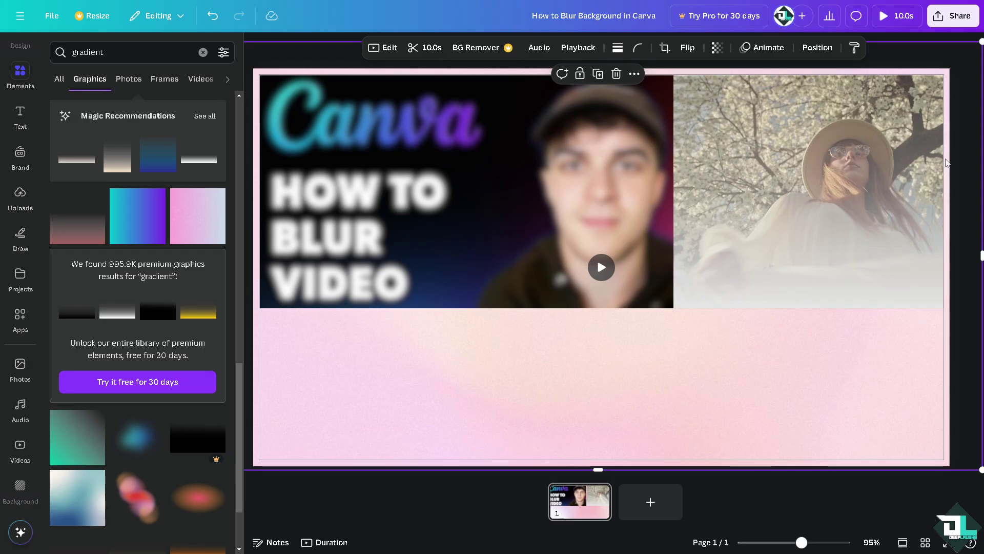
left_click(953, 15)
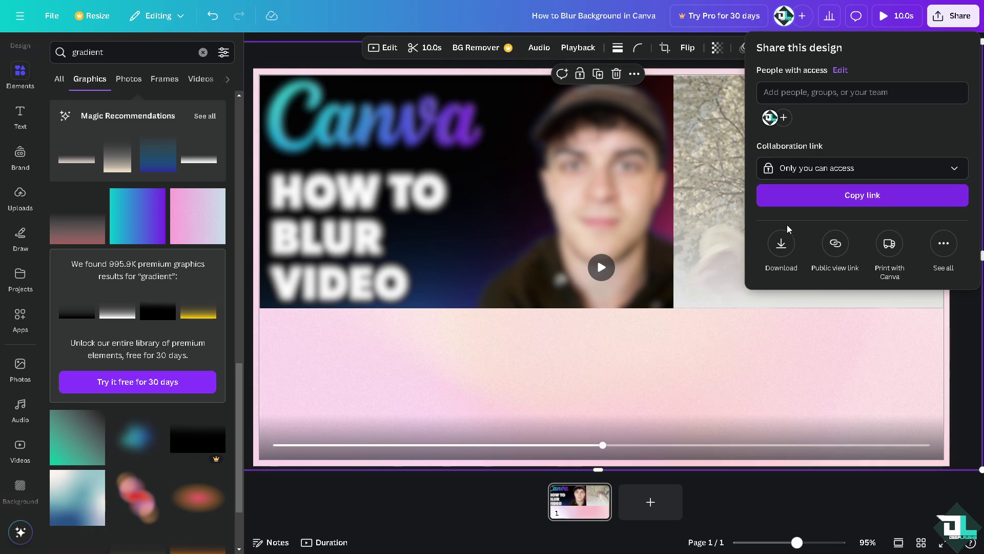
View the 720p MP4 download settings, dismiss them, and play the video on the canvas
left_click(785, 238)
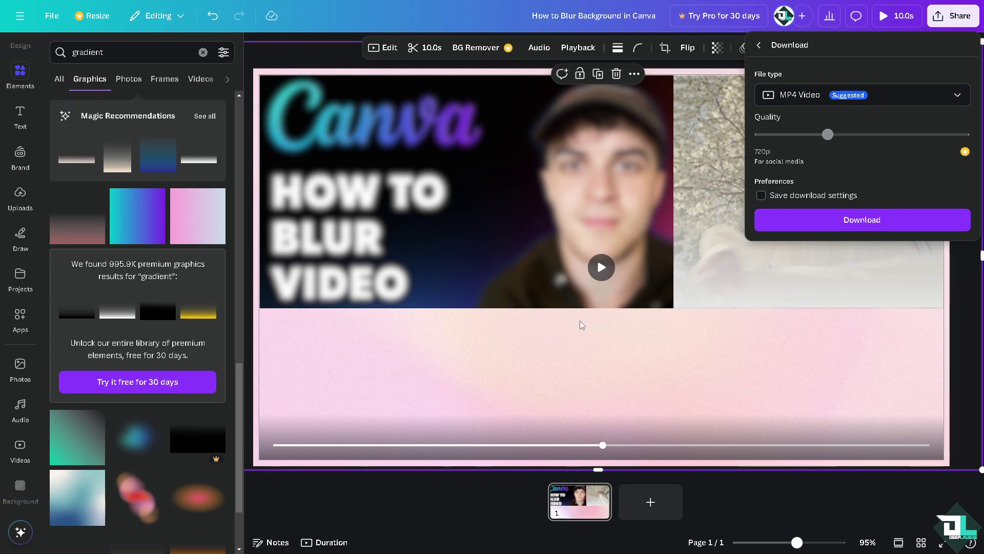
left_click(596, 295)
left_click(601, 267)
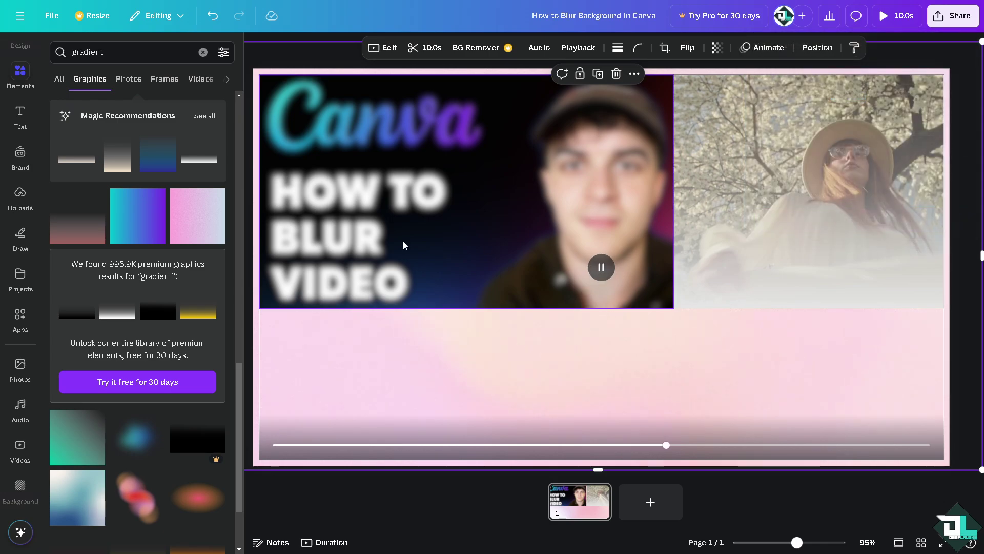